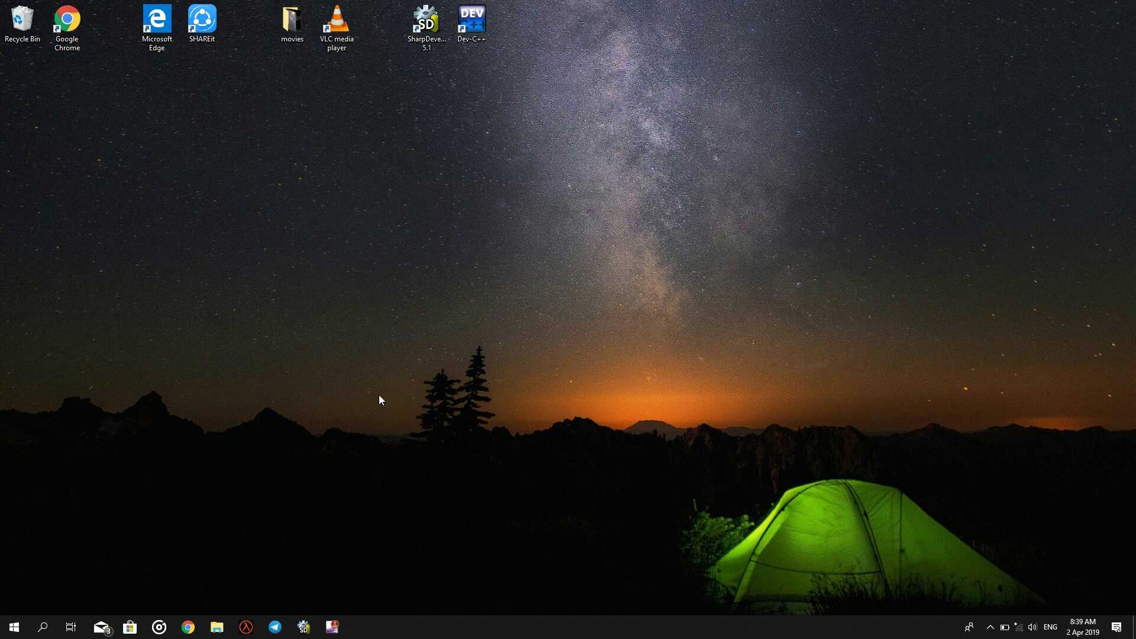
Restart Windows using the Start menu's power options
{"action": "left_click", "coordinate": [2, 620]}
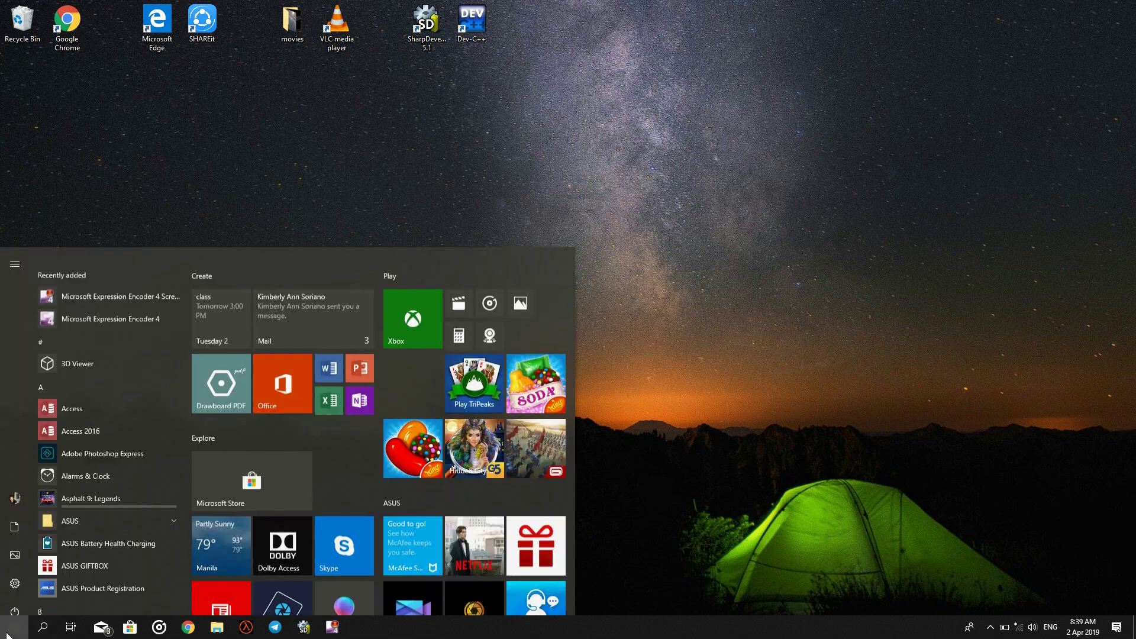
{"action": "left_click", "coordinate": [12, 601]}
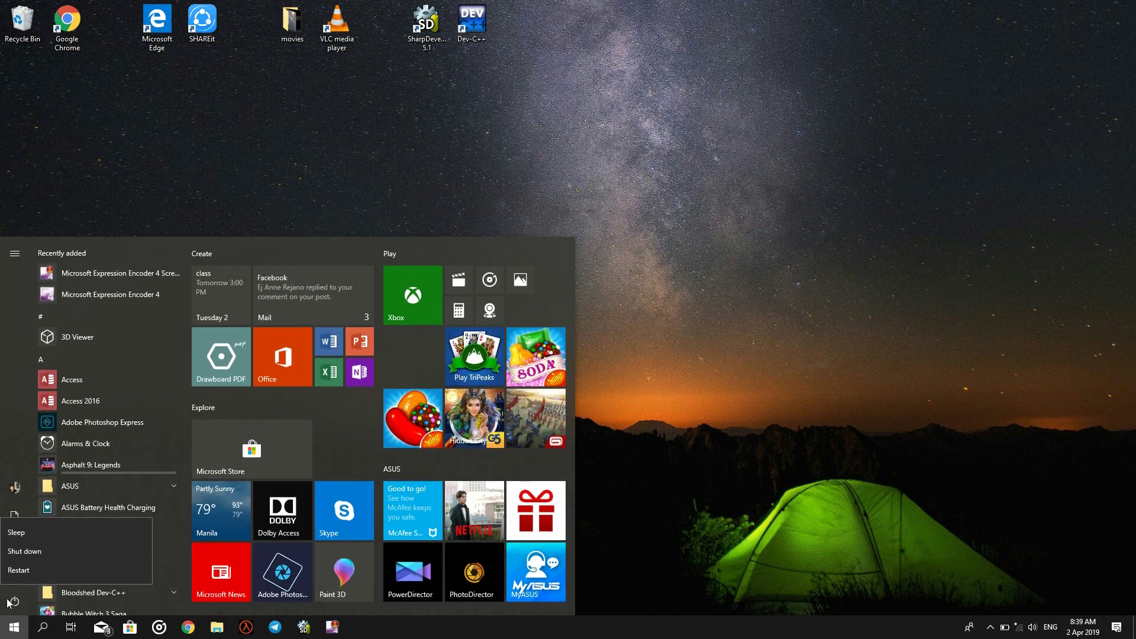
{"action": "left_click", "coordinate": [22, 571]}
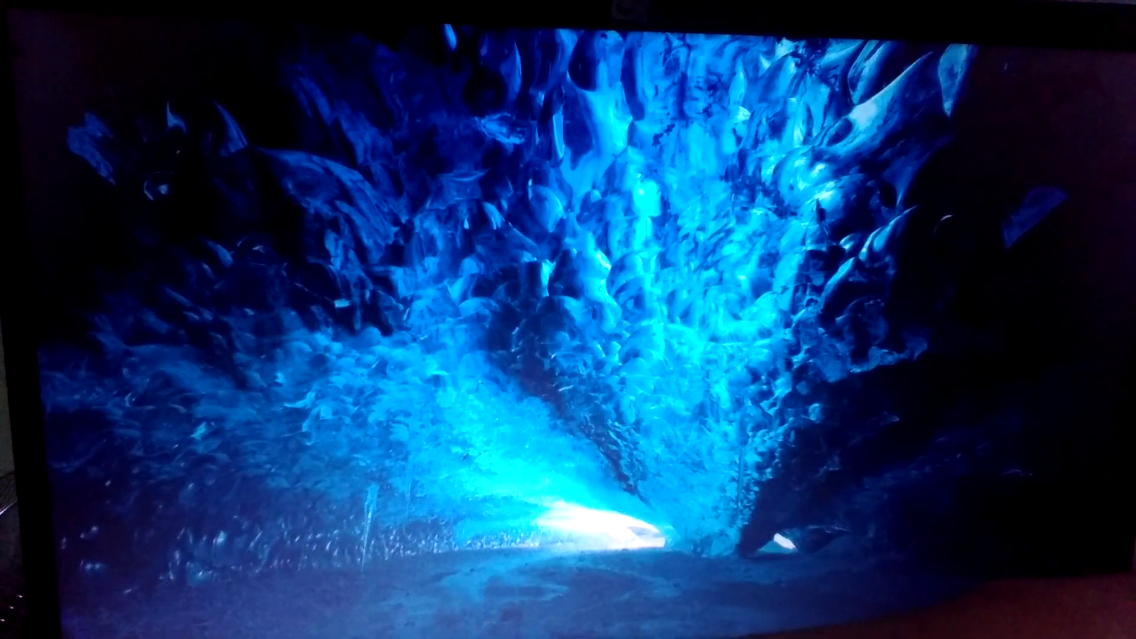
Sign in at the lock screen with the account password to reach the desktop
{"action": "left_click", "coordinate": [635, 341]}
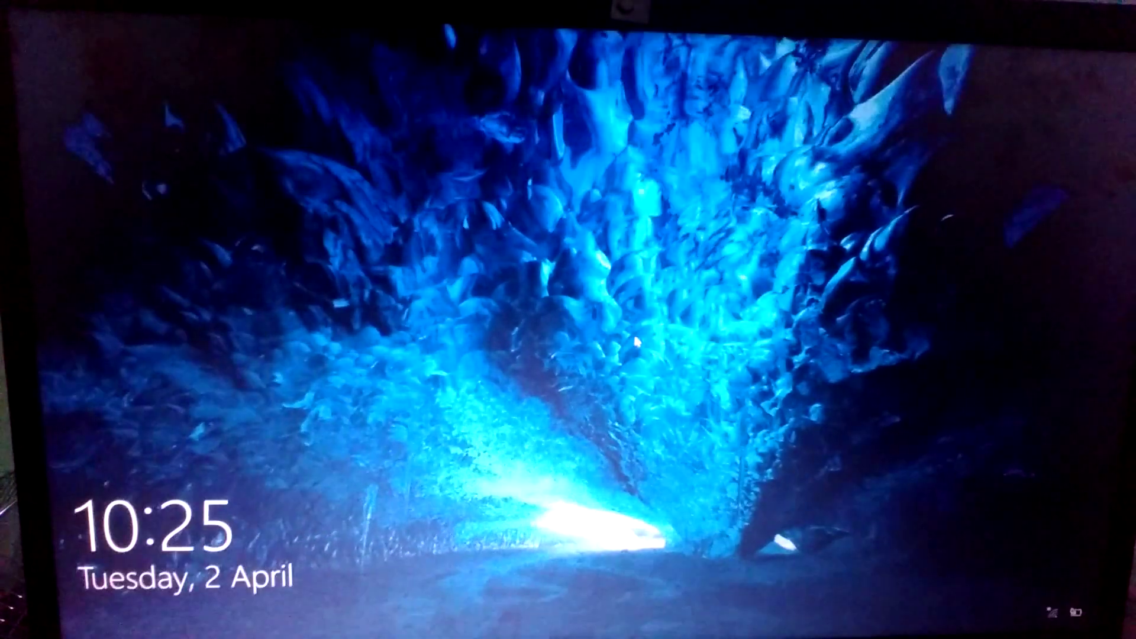
{"action": "left_click", "coordinate": [649, 370]}
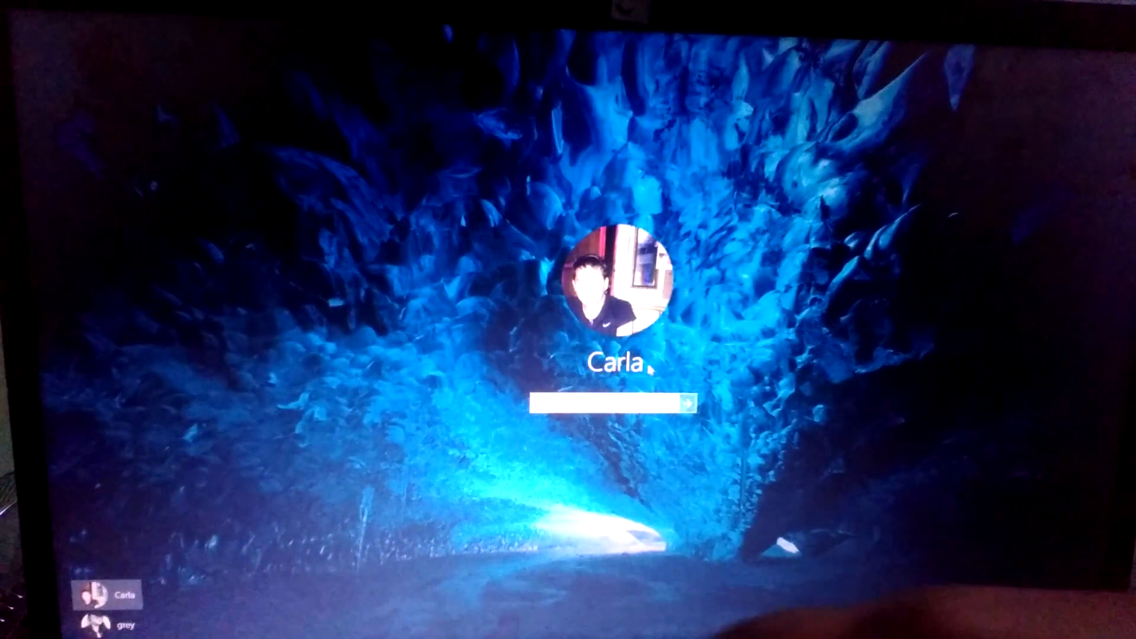
{"action": "type", "text": "*****"}
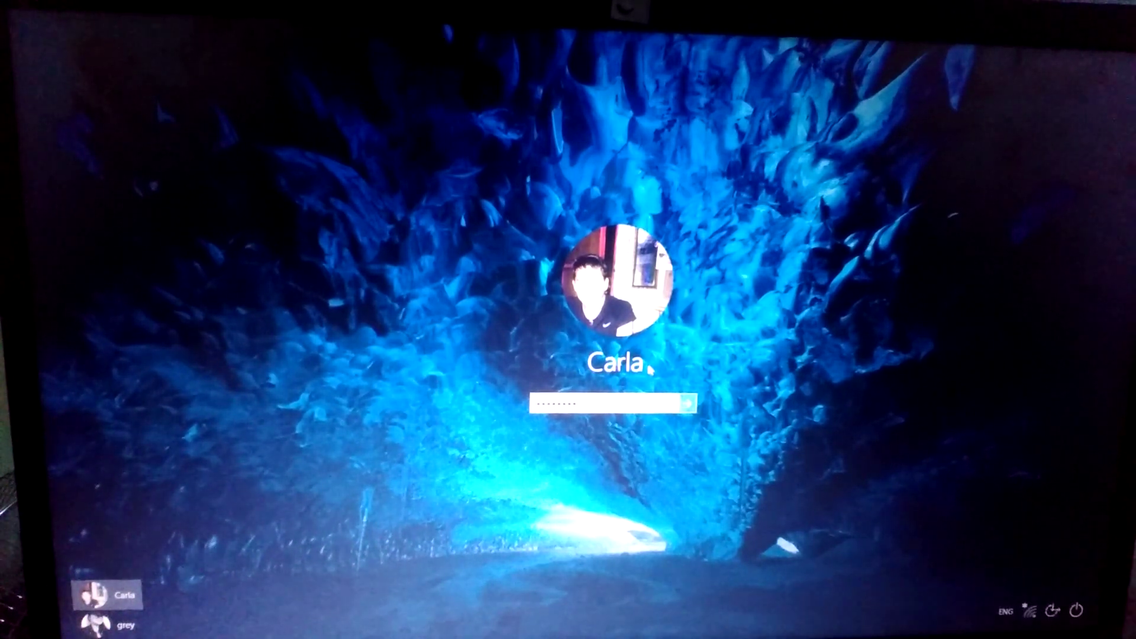
{"action": "type", "text": "****"}
{"action": "key", "text": "Return"}
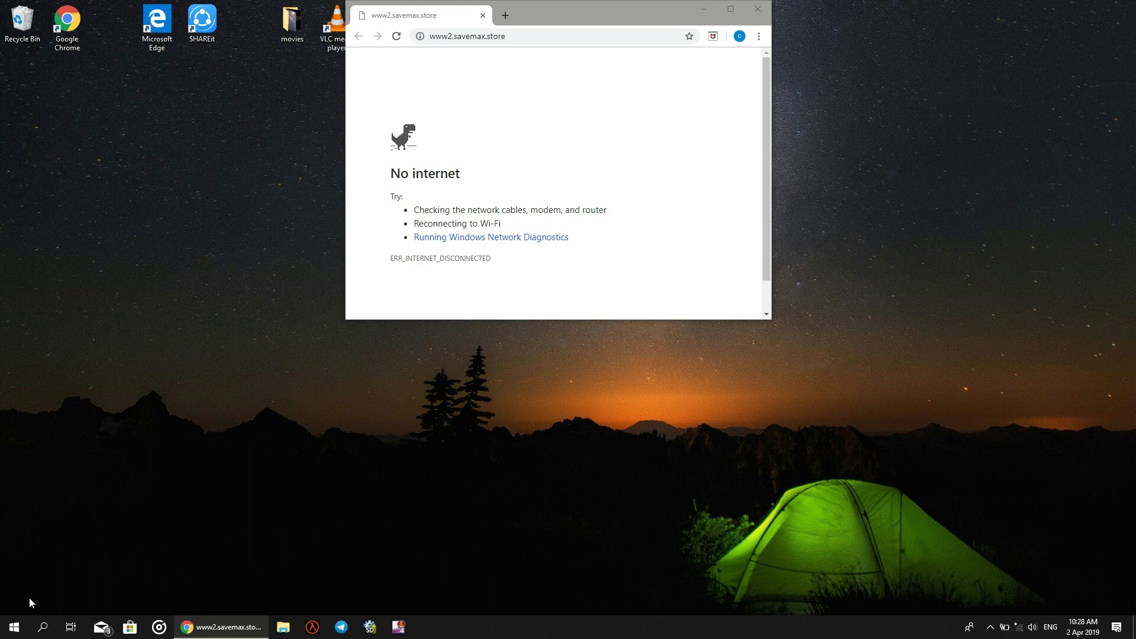
Launch Task Manager from the Start right-click menu, review the Startup list, then view Processes
{"action": "right_click", "coordinate": [14, 627]}
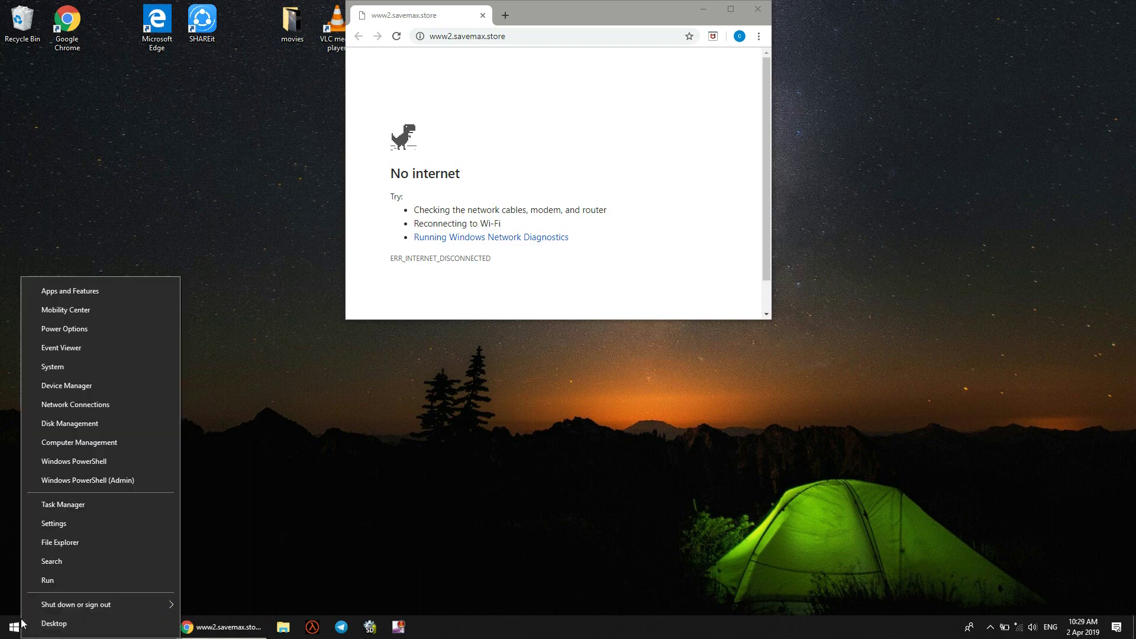
{"action": "left_click", "coordinate": [92, 501]}
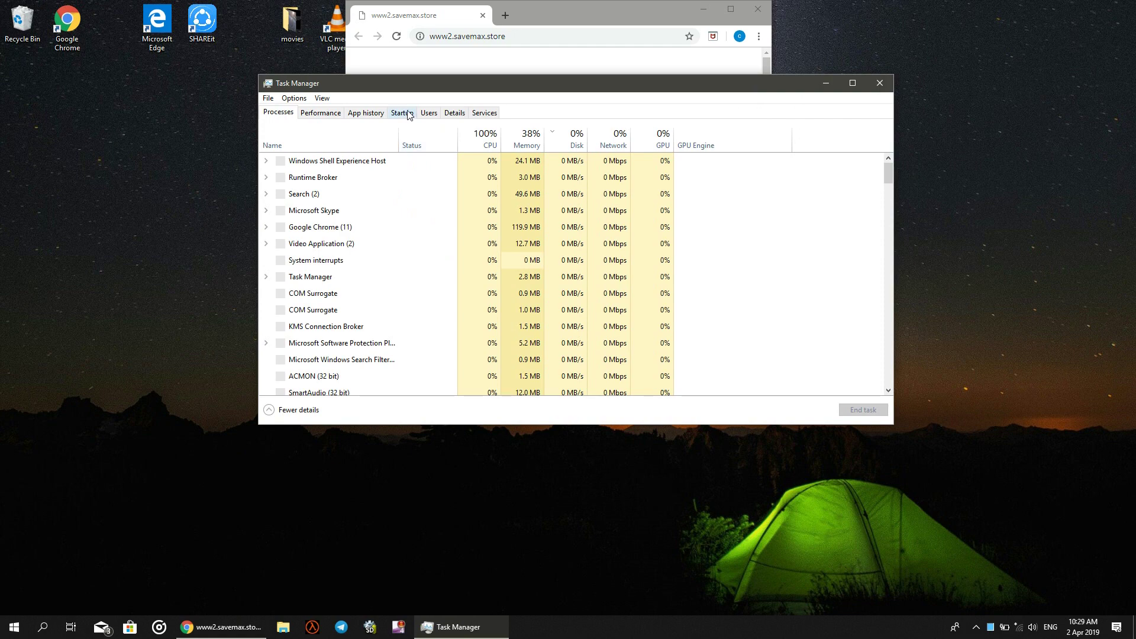
{"action": "left_click", "coordinate": [408, 115]}
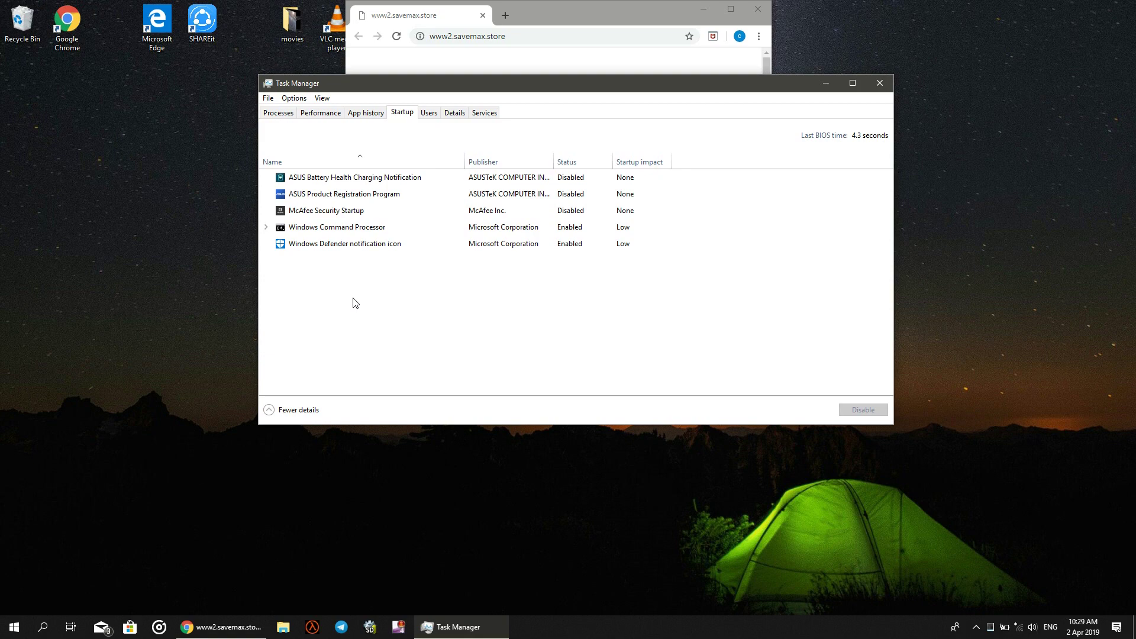
{"action": "left_click", "coordinate": [287, 117]}
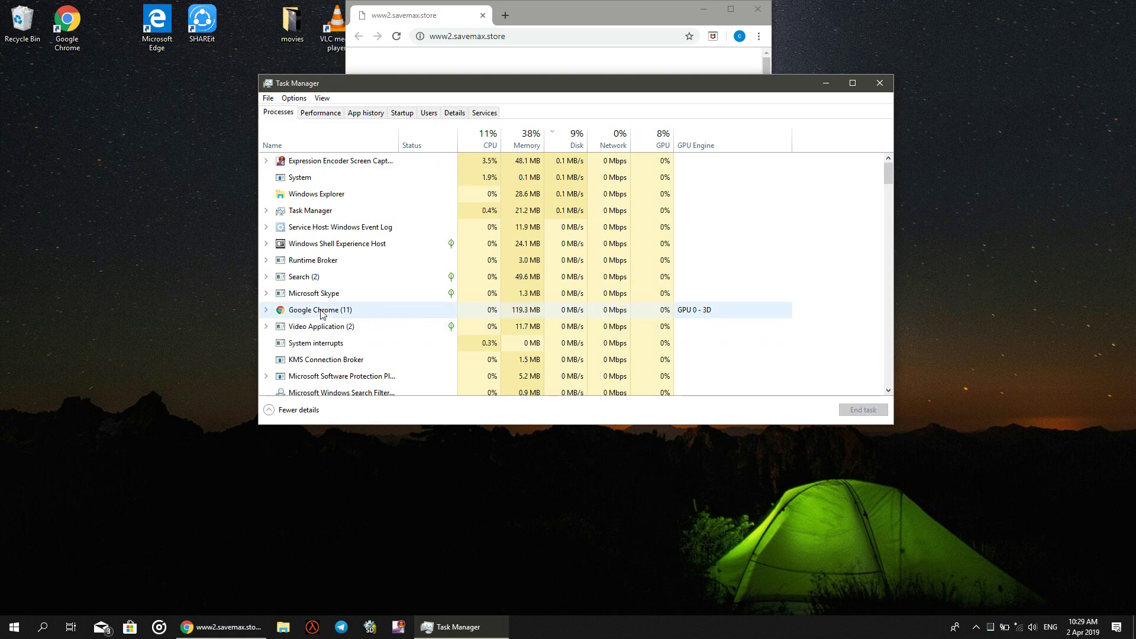
End the Google Chrome process group, closing the savemax.store browser window
{"action": "left_click", "coordinate": [269, 310]}
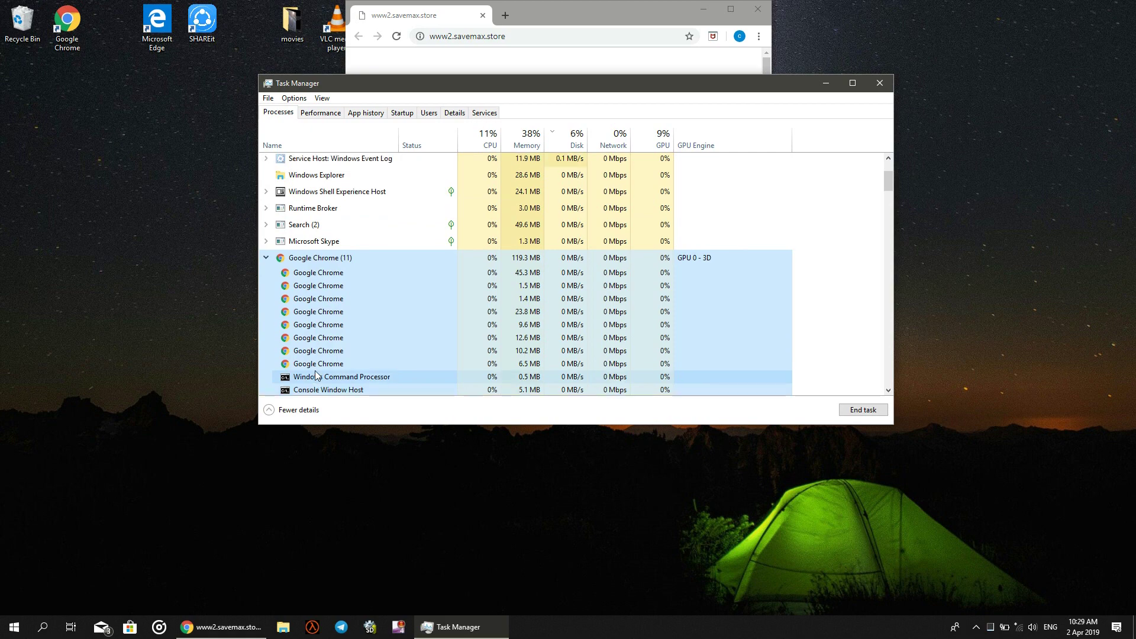
{"action": "scroll", "coordinate": [315, 375], "scroll_direction": "down", "scroll_amount": 1}
{"action": "scroll", "coordinate": [315, 375], "scroll_direction": "up", "scroll_amount": 1}
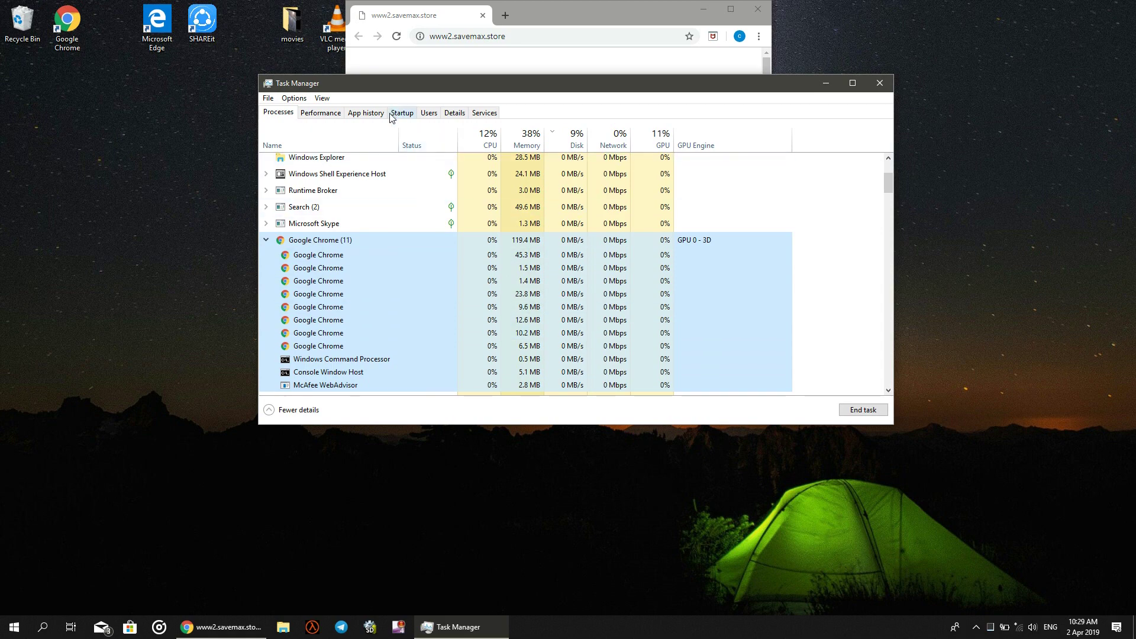
{"action": "left_click", "coordinate": [871, 414]}
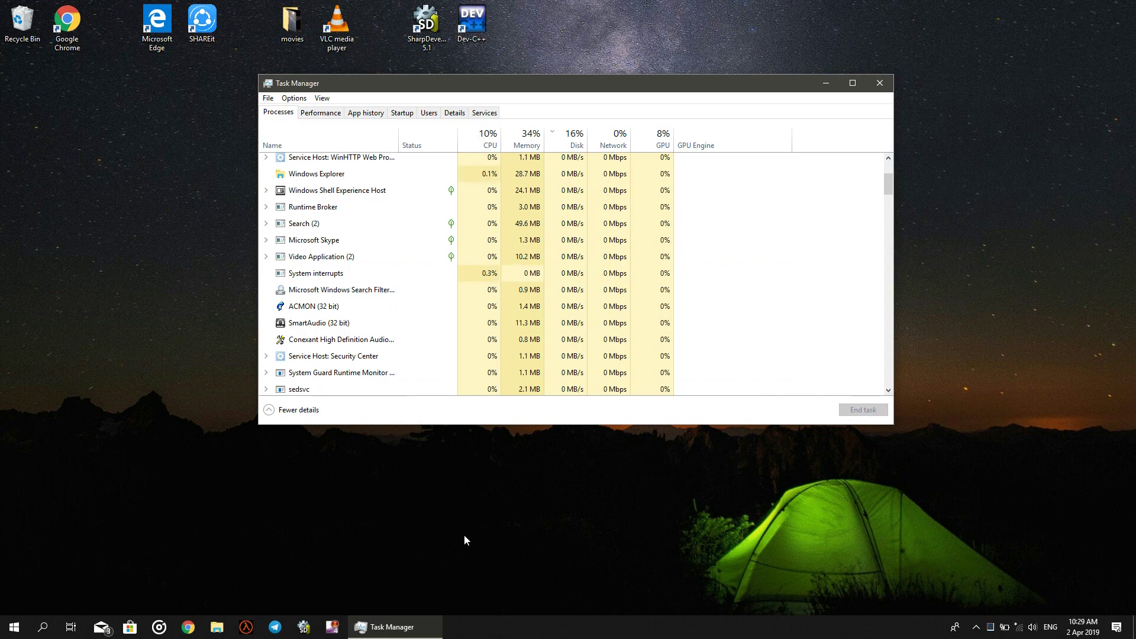
Disable Windows Command Processor in the Startup list and close Task Manager
{"action": "left_click", "coordinate": [401, 114]}
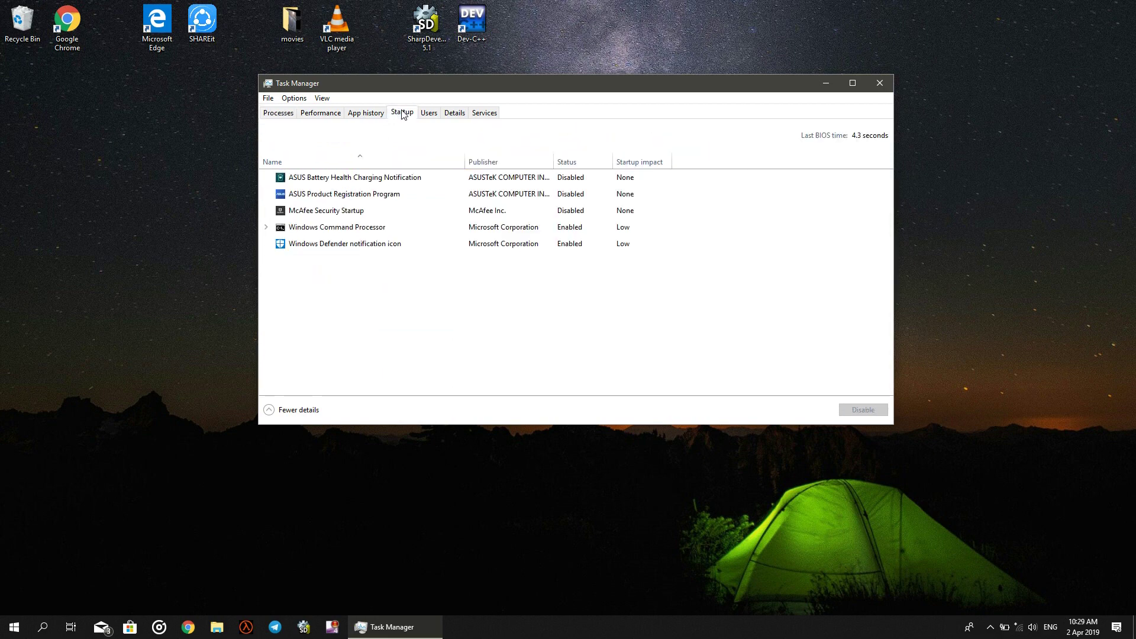
{"action": "left_click", "coordinate": [294, 235]}
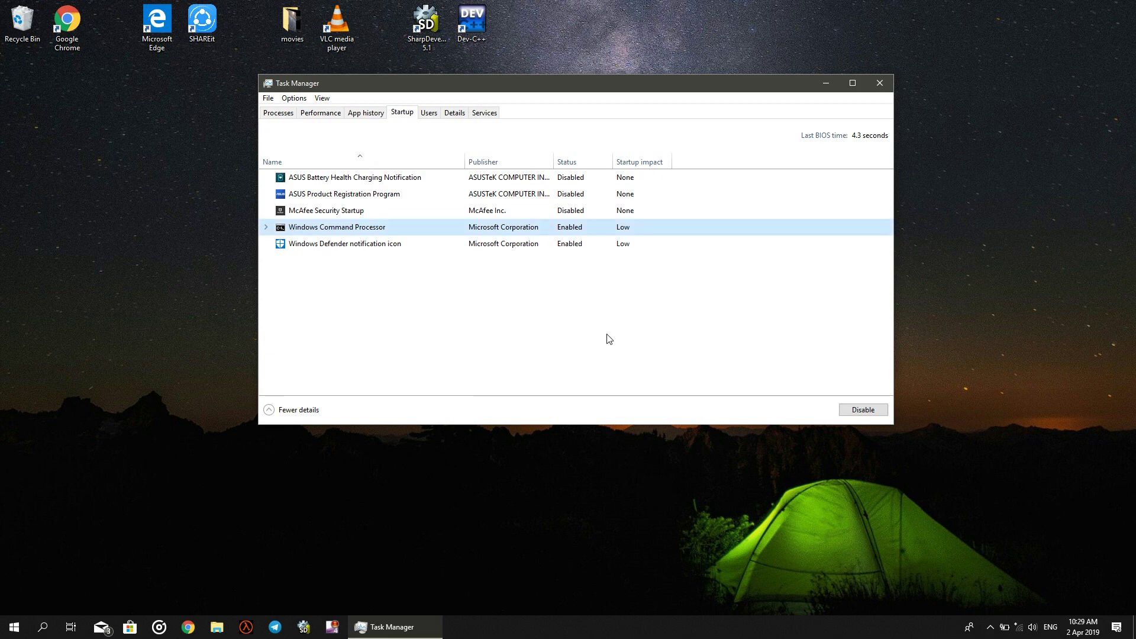
{"action": "left_click", "coordinate": [850, 412]}
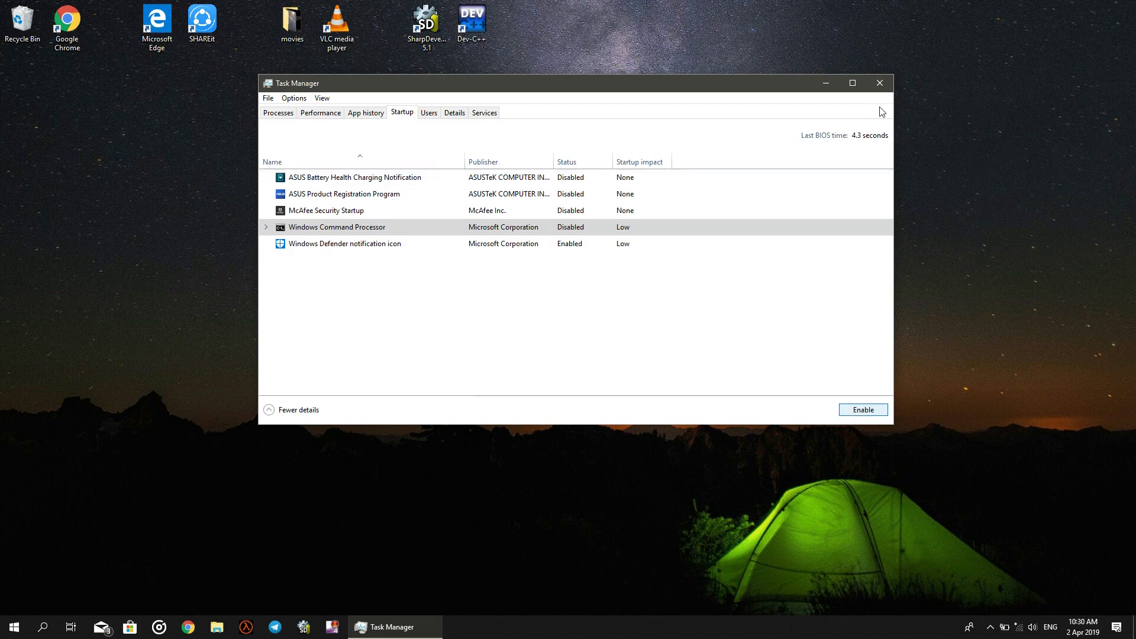
{"action": "left_click", "coordinate": [880, 84]}
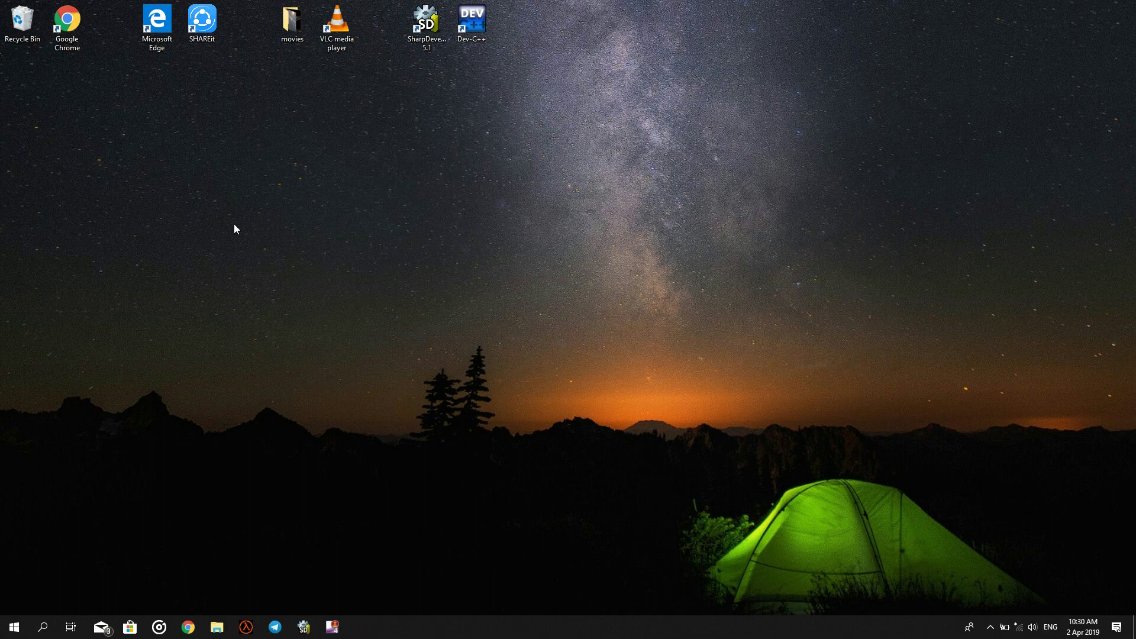
Restart Windows a second time using the Start menu's power options
{"action": "key", "text": "super"}
{"action": "left_click", "coordinate": [2, 636]}
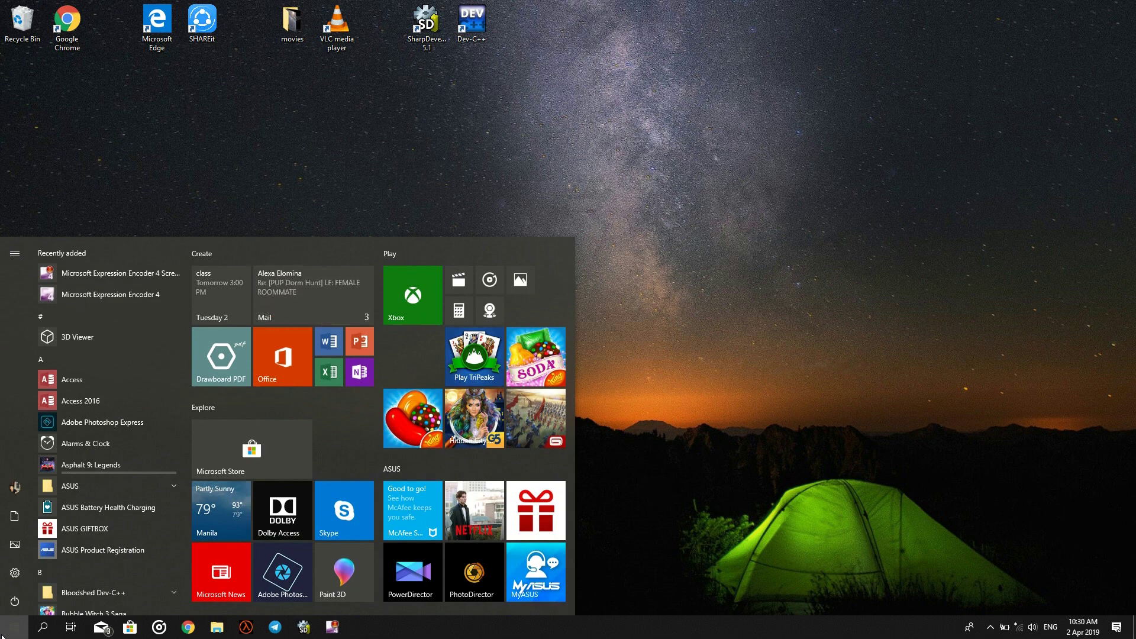
{"action": "left_click", "coordinate": [15, 602]}
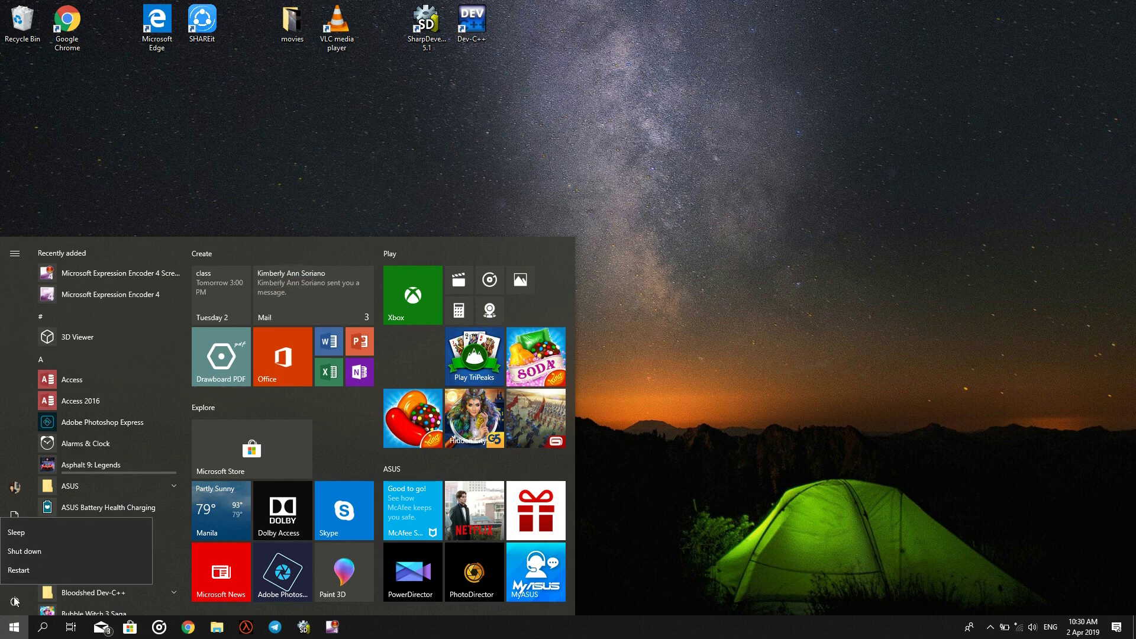
{"action": "left_click", "coordinate": [28, 572]}
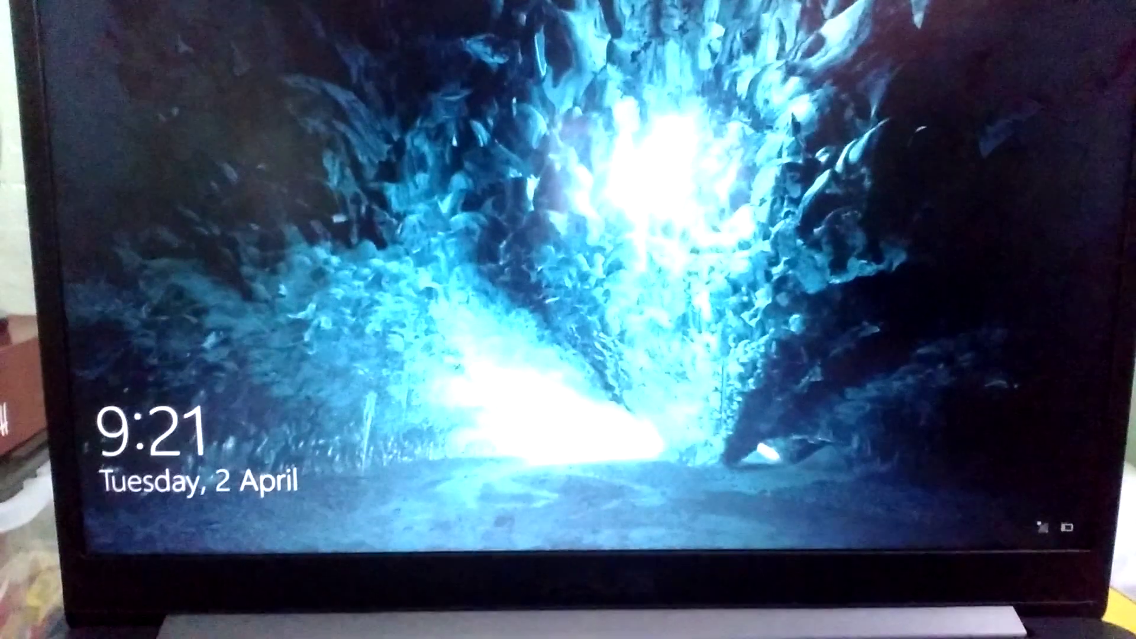
Sign in at the lock screen, retyping the password after the first attempt is rejected
{"action": "key", "text": "Return"}
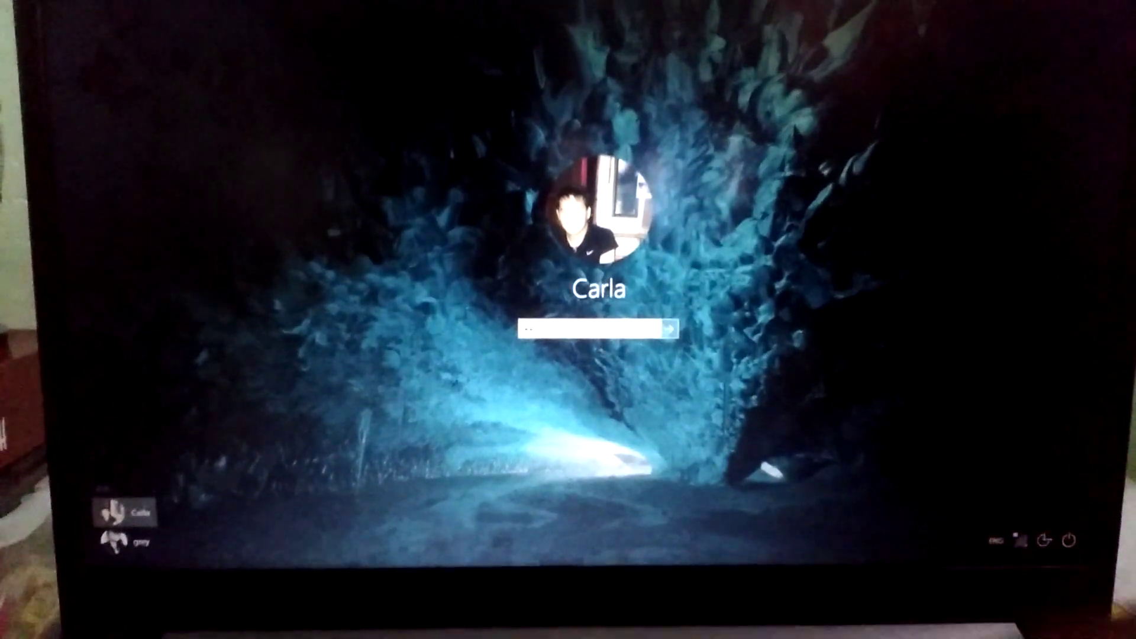
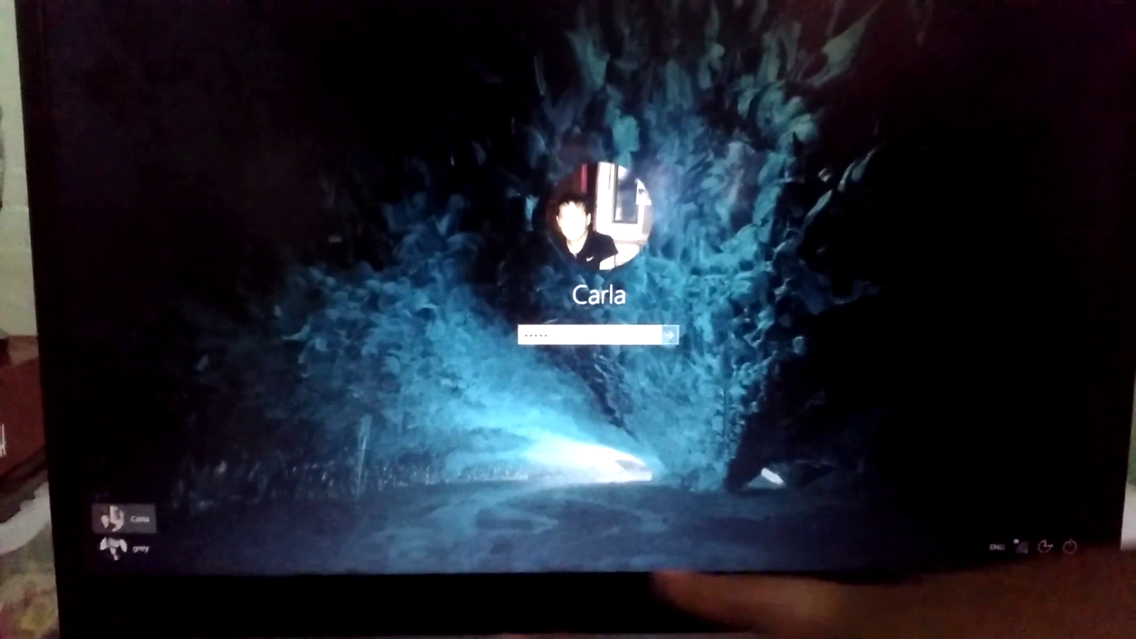
{"action": "key", "text": "Return"}
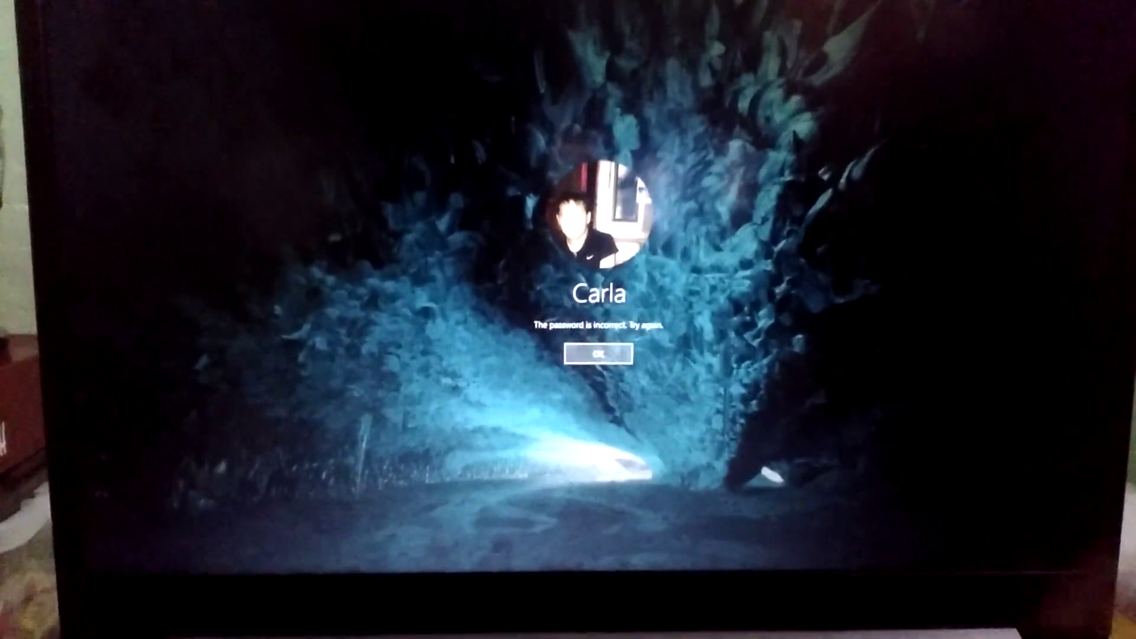
{"action": "key", "text": "Return"}
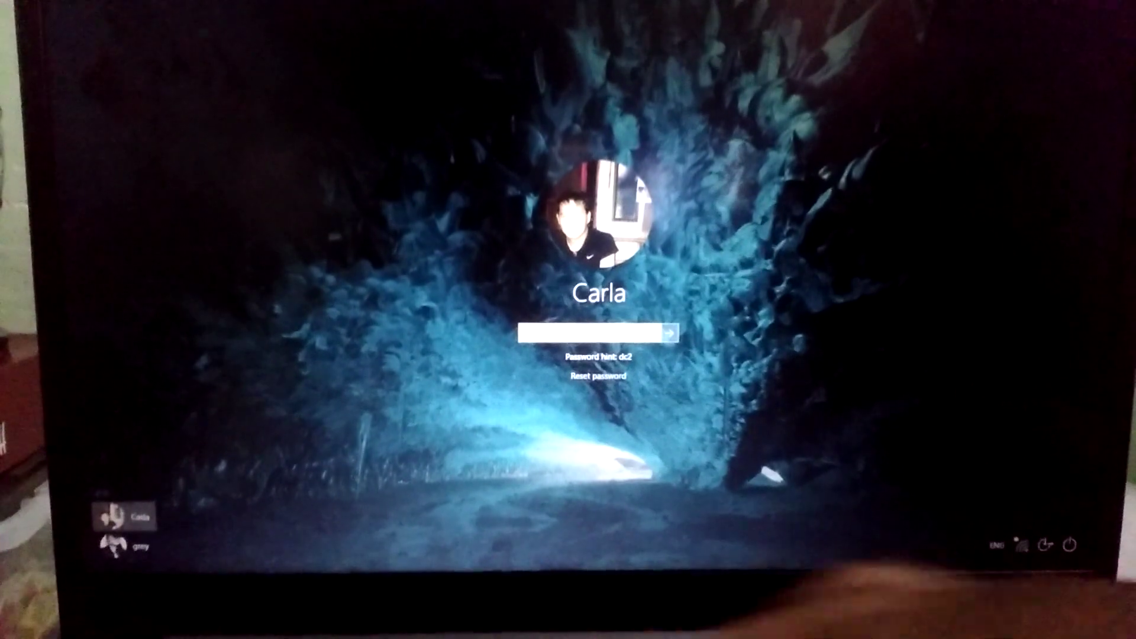
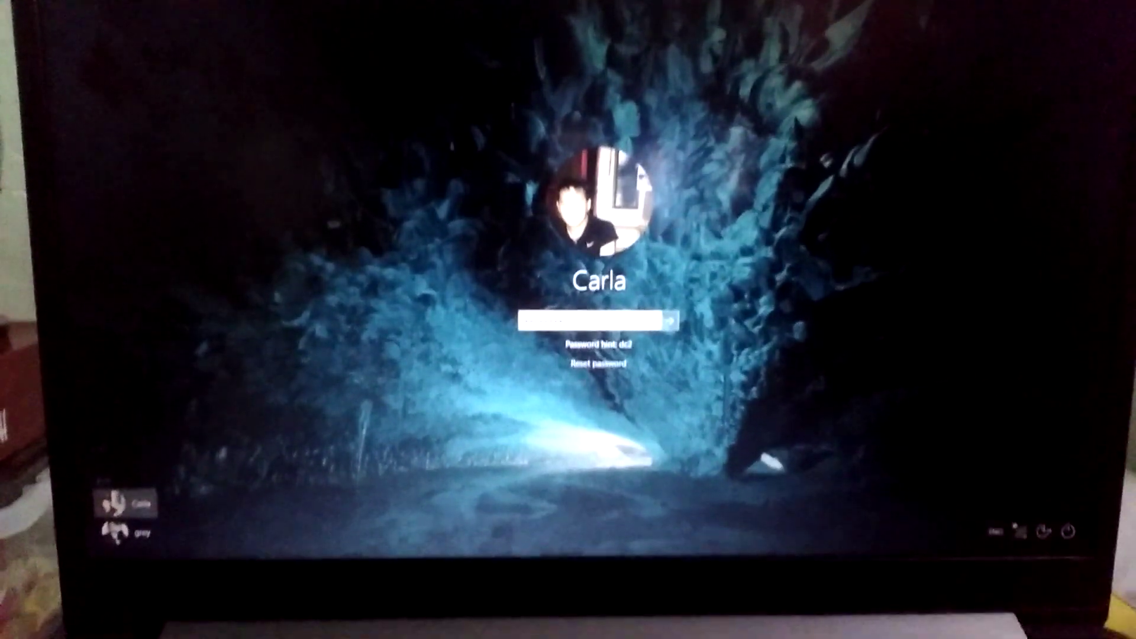
{"action": "key", "text": "Return"}
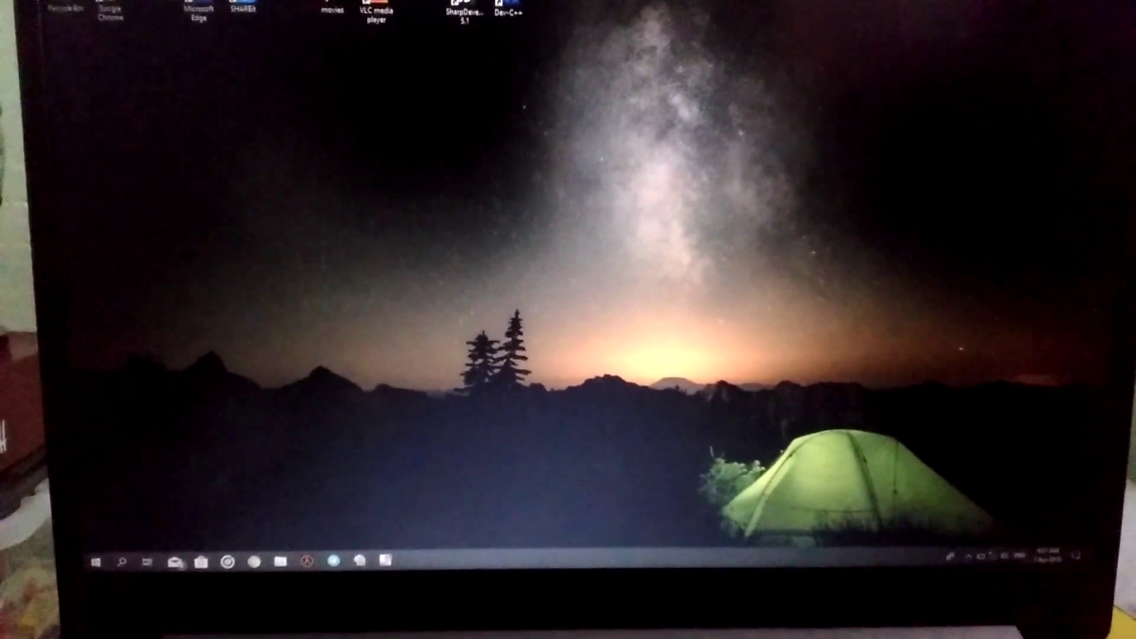